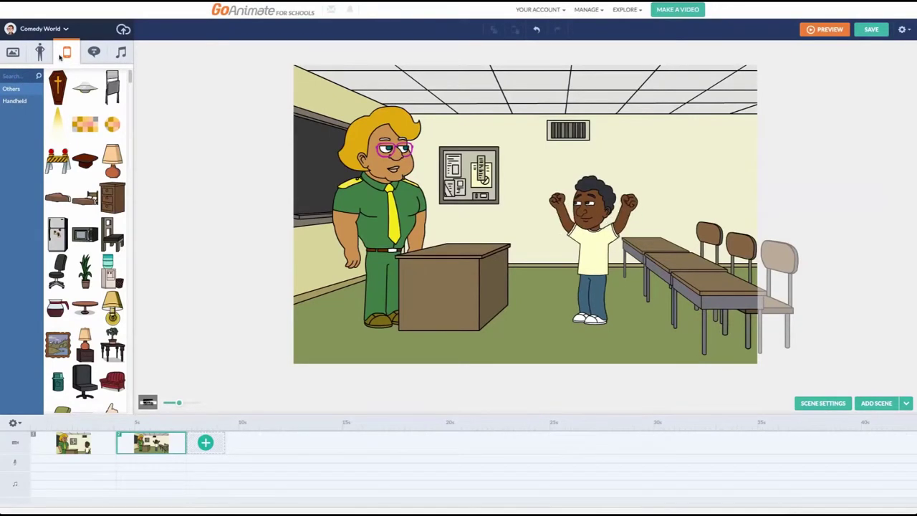
Browse the backgrounds, characters and Handheld props, then settle on the Others props.
click(10, 58)
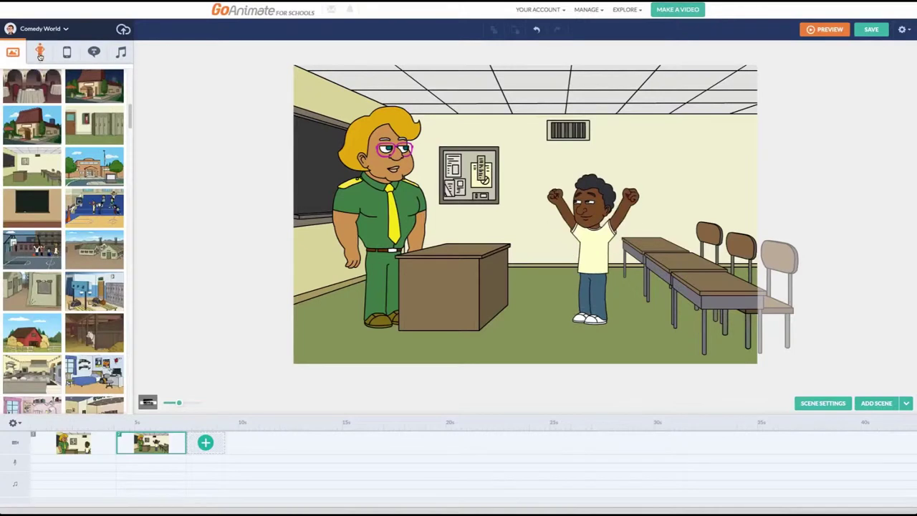
click(40, 52)
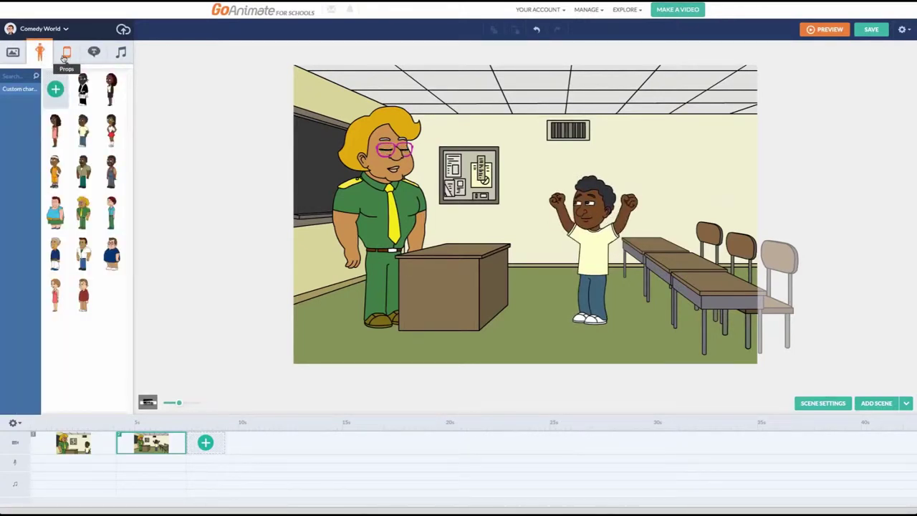
click(71, 56)
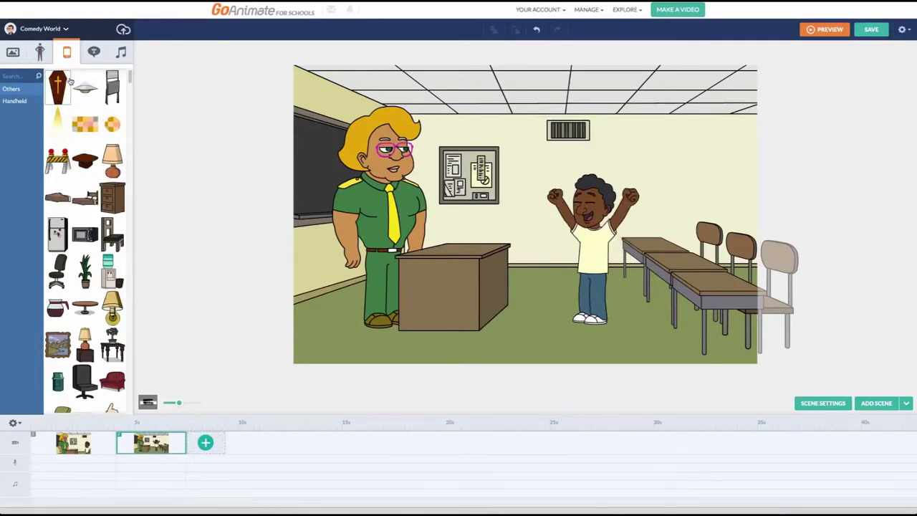
click(17, 102)
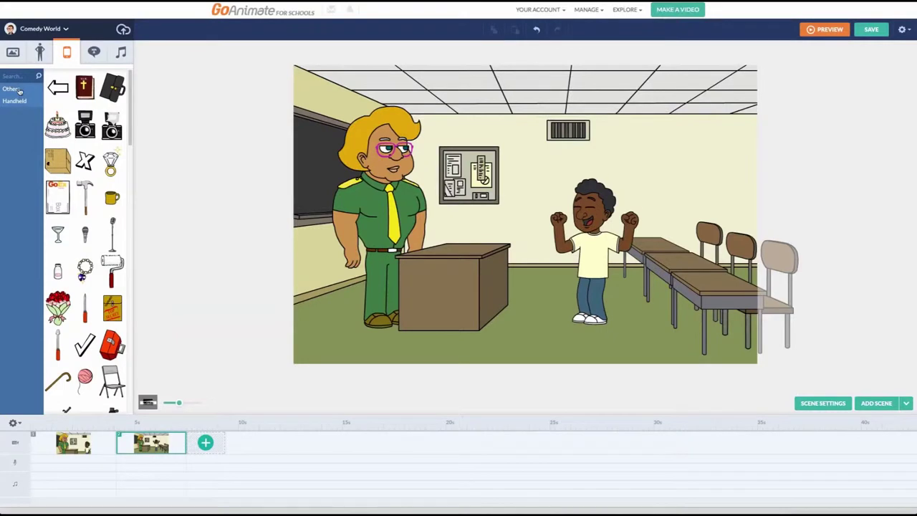
click(19, 91)
click(17, 102)
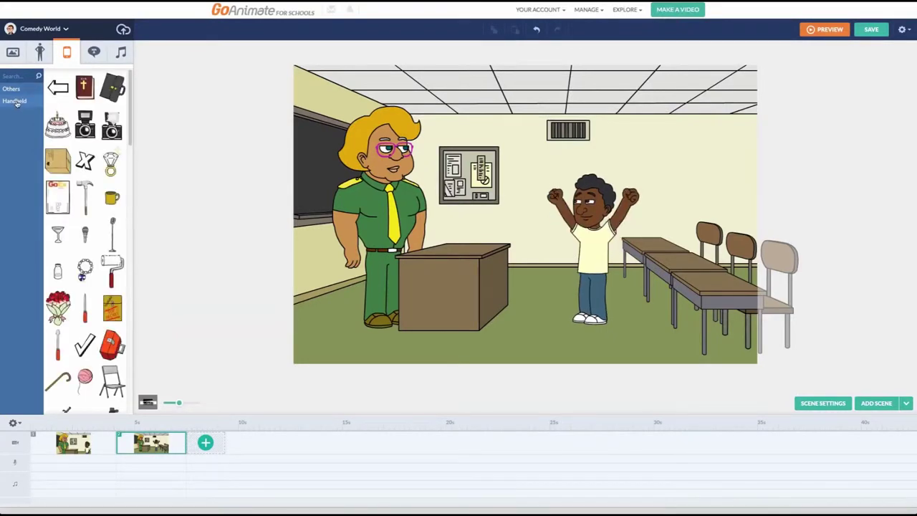
click(17, 92)
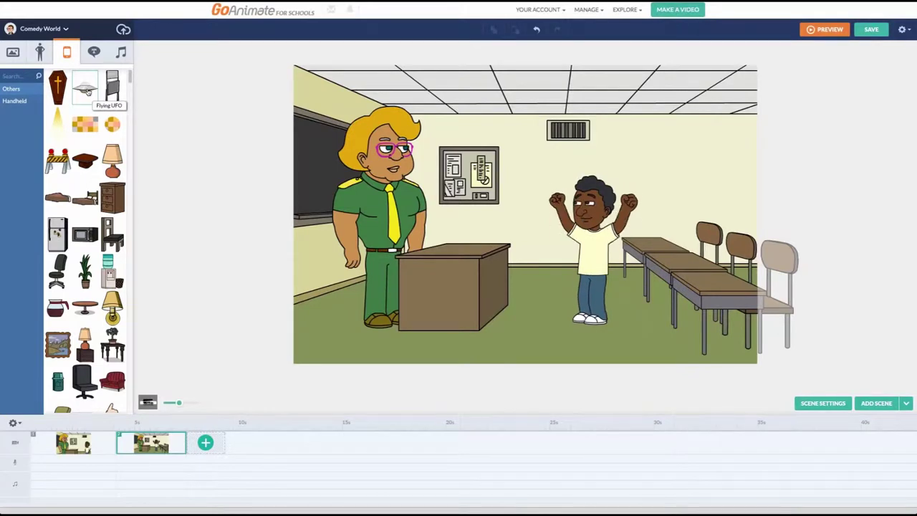
Add the Flying UFO prop and move it up near the classroom ceiling.
click(85, 90)
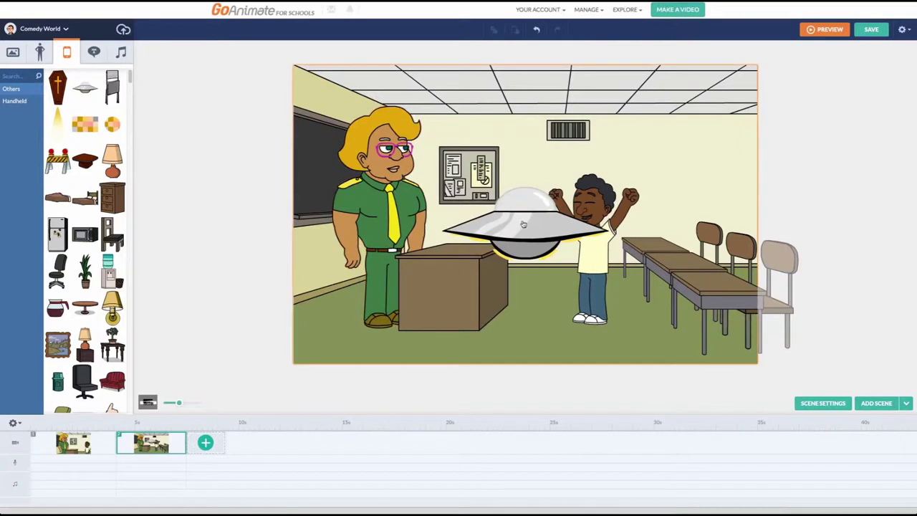
click(515, 235)
drag(520, 229, 508, 123)
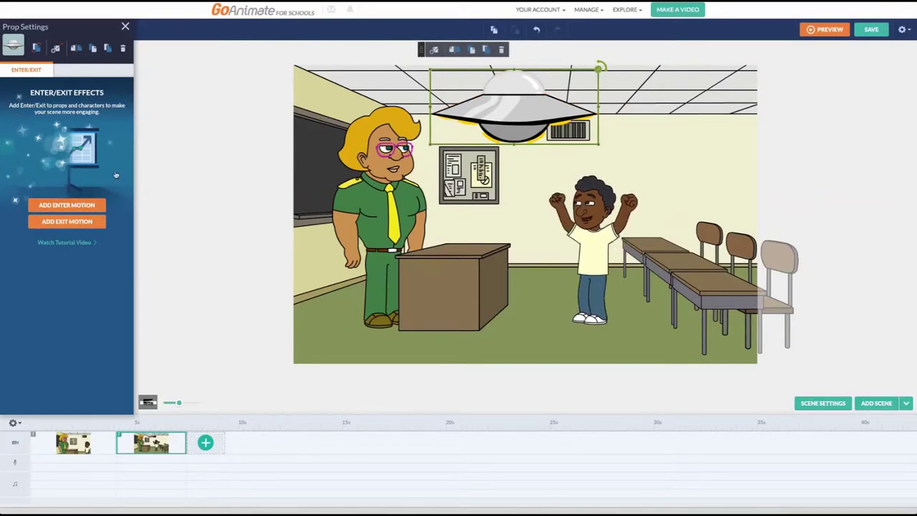
Add a motion to the UFO and switch its type from Exit to Movement, showing its motion path.
click(125, 28)
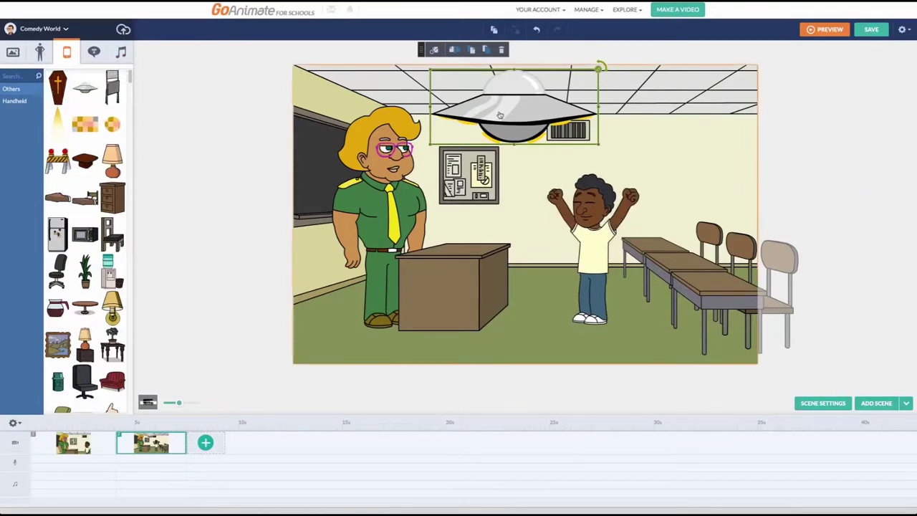
click(520, 117)
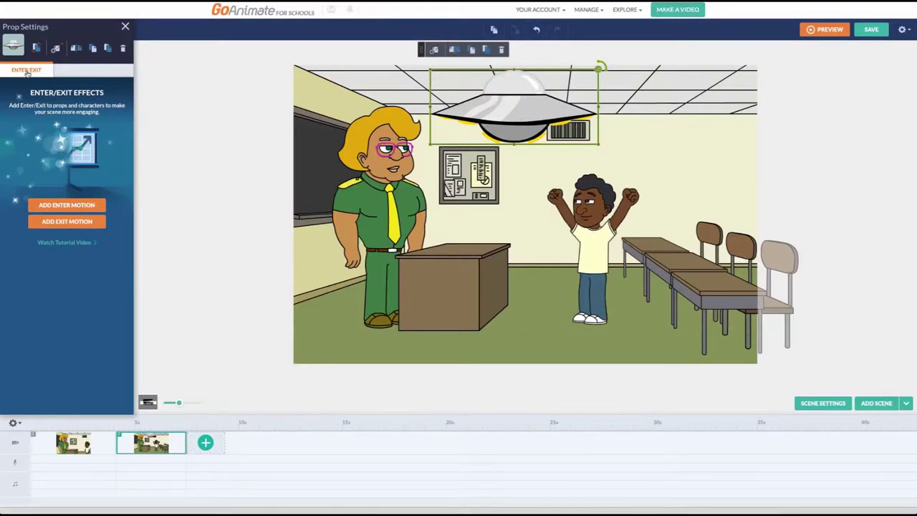
click(63, 205)
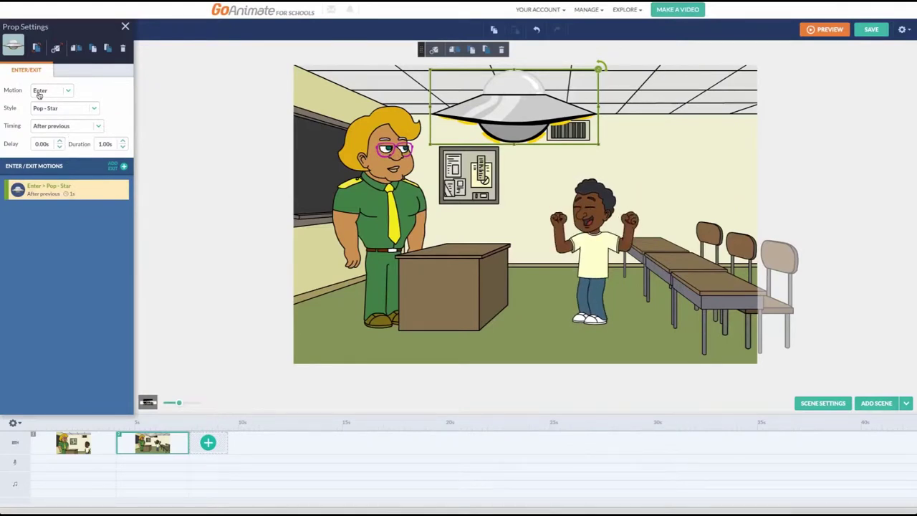
click(68, 93)
click(56, 116)
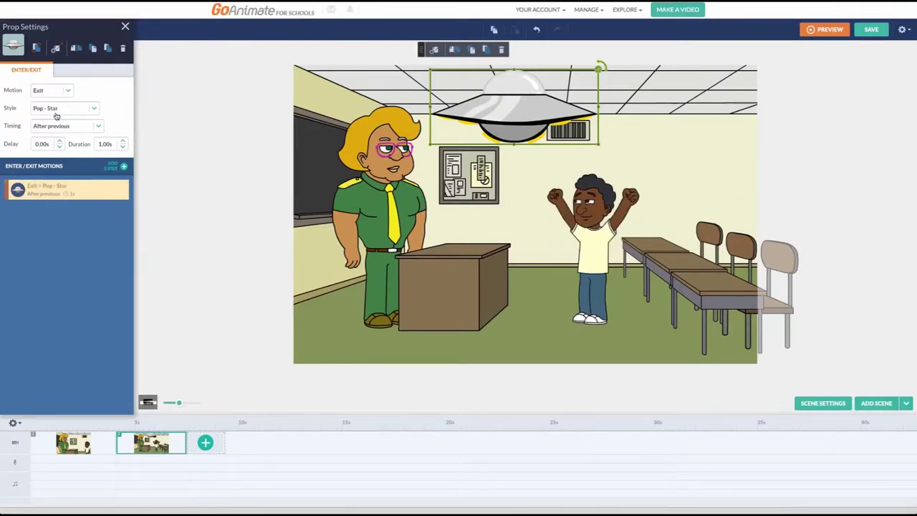
click(68, 93)
click(55, 127)
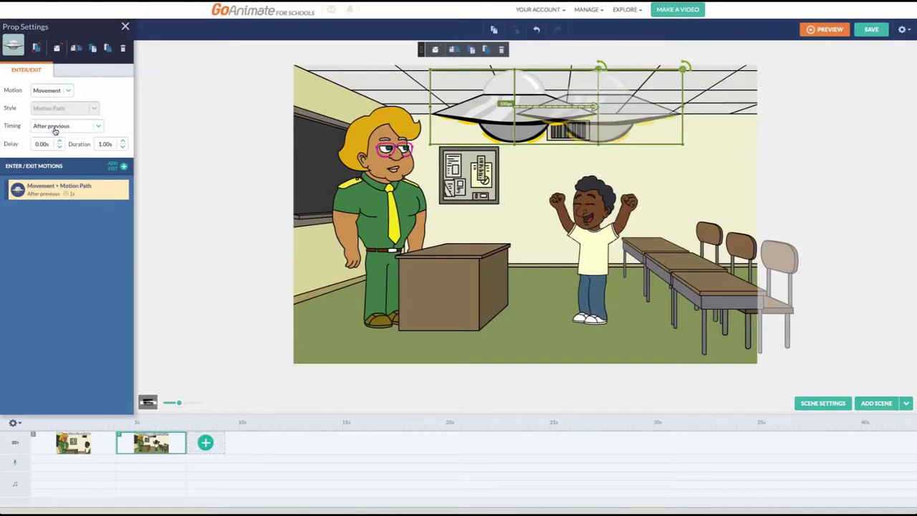
Make the UFO's motion an Enter with Hand Slide style, after trying Circular reveal.
click(67, 92)
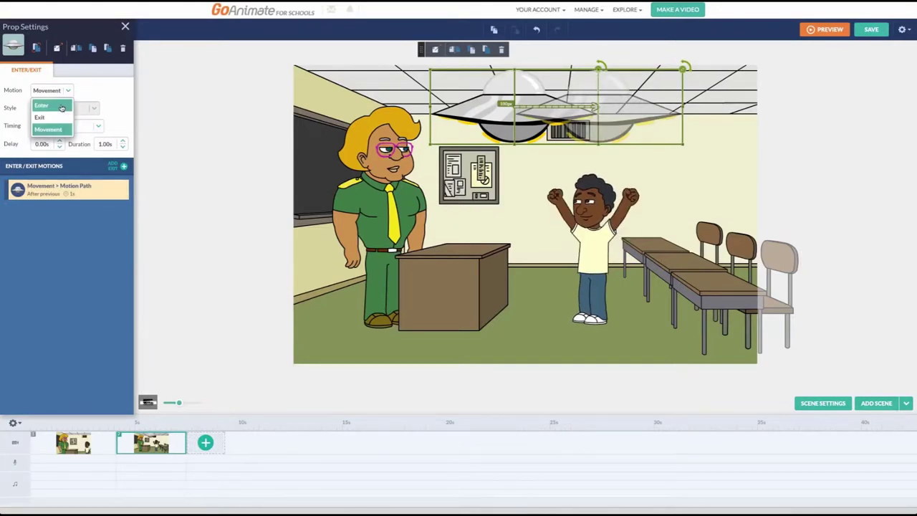
click(62, 105)
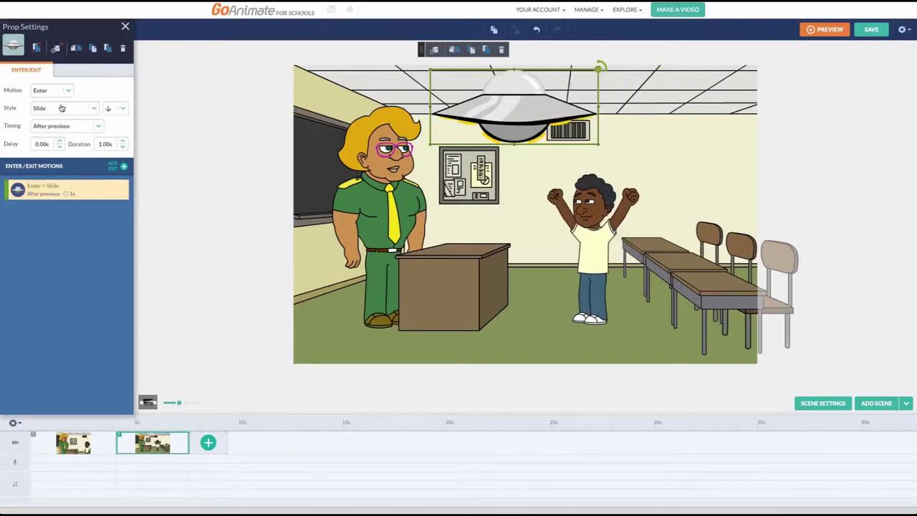
click(95, 109)
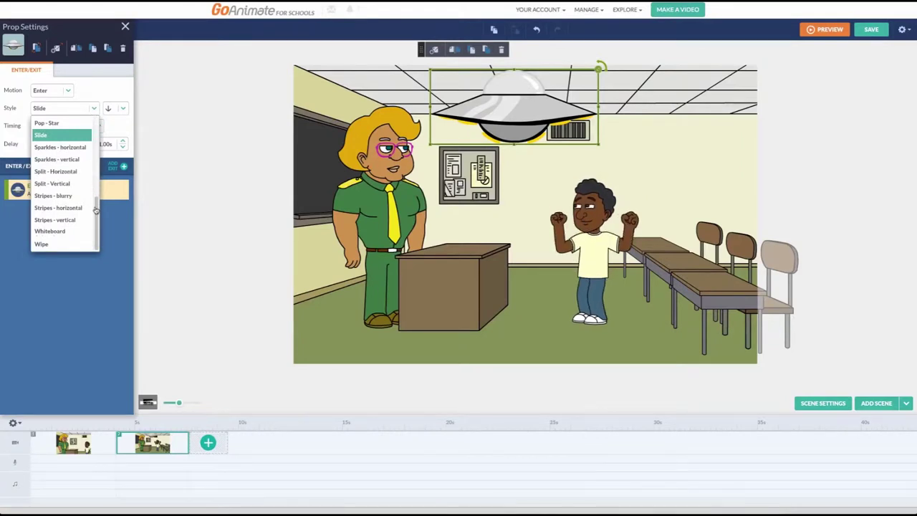
drag(95, 210, 98, 126)
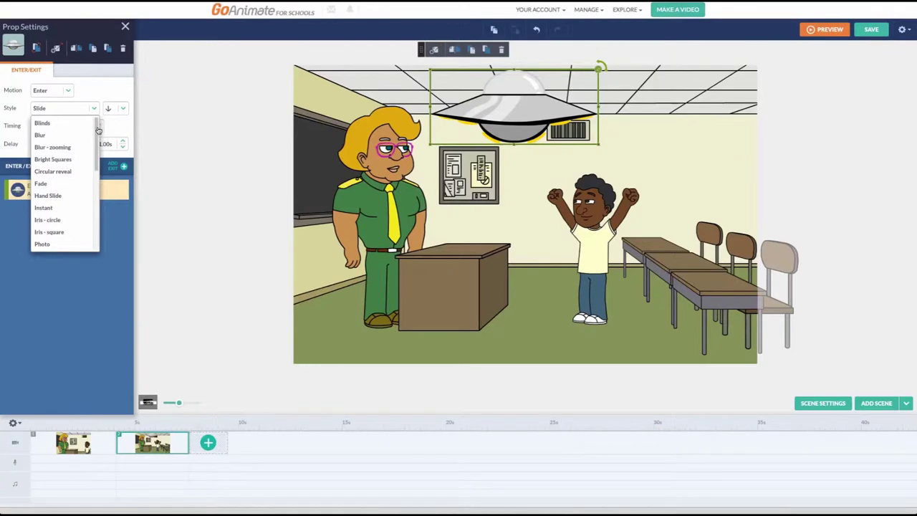
click(77, 167)
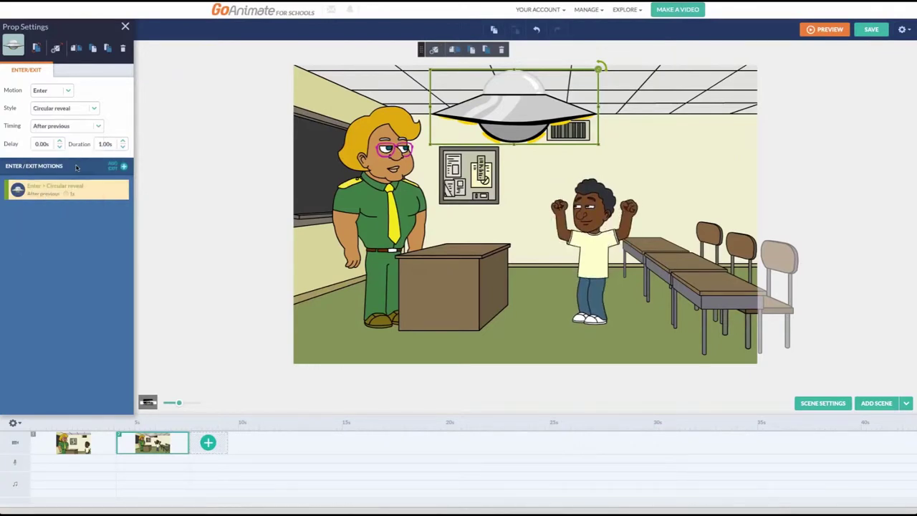
click(94, 110)
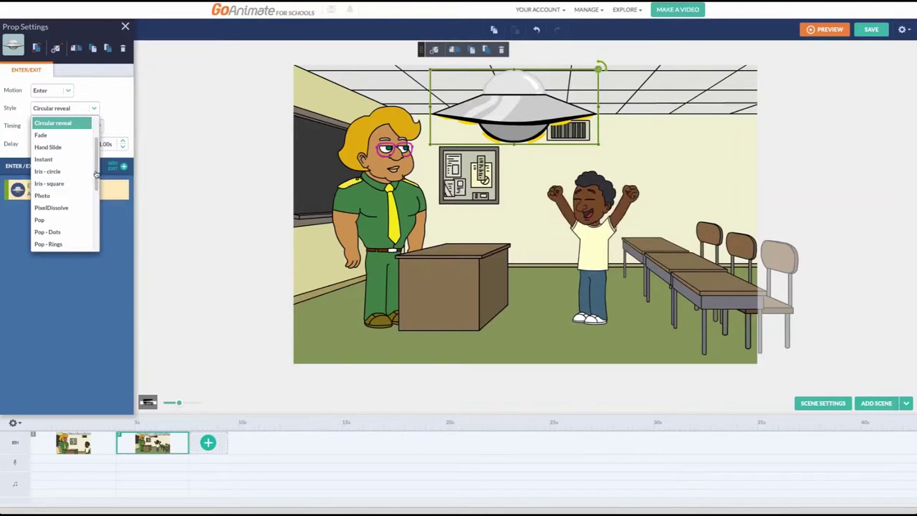
click(50, 146)
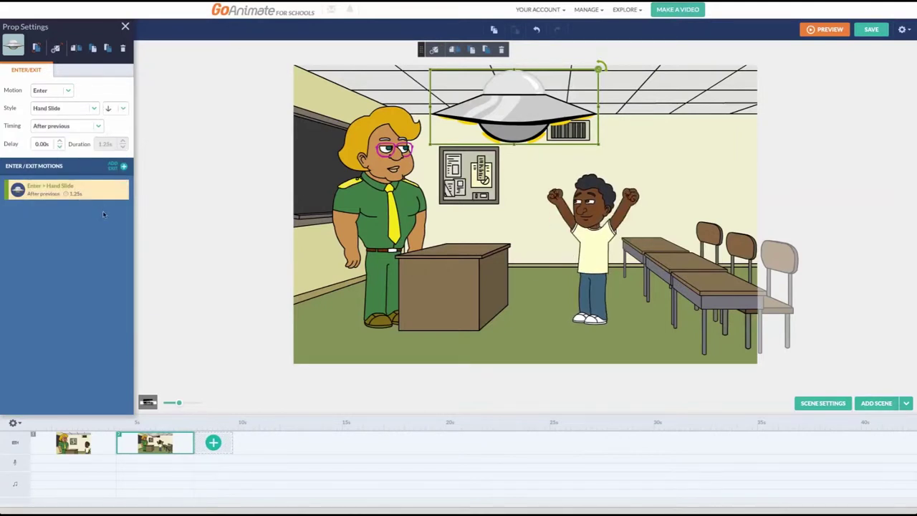
Keep the Hand Slide direction downward and leave the entrance delay at 0.00s.
click(123, 109)
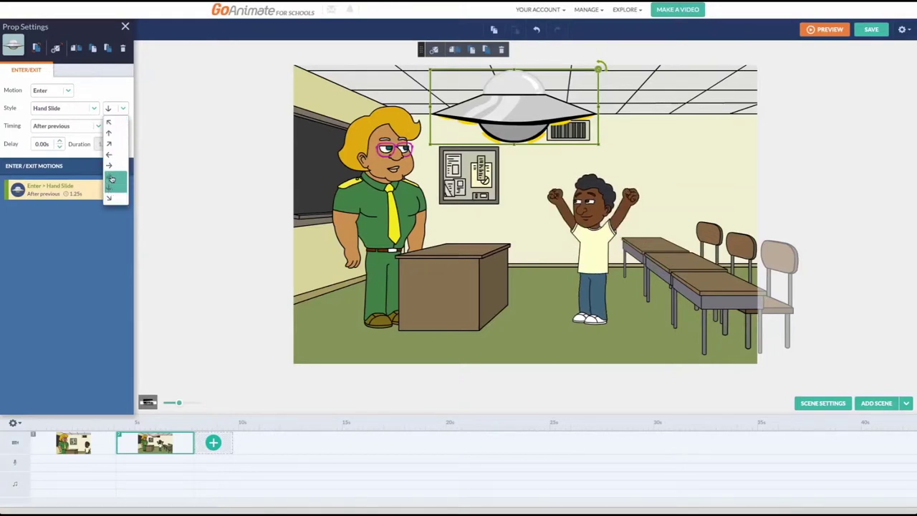
click(72, 234)
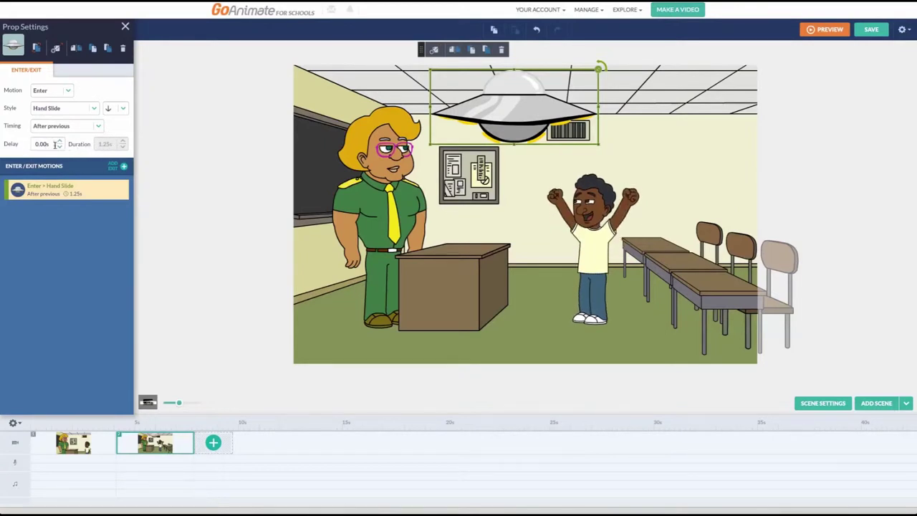
click(60, 142)
click(59, 147)
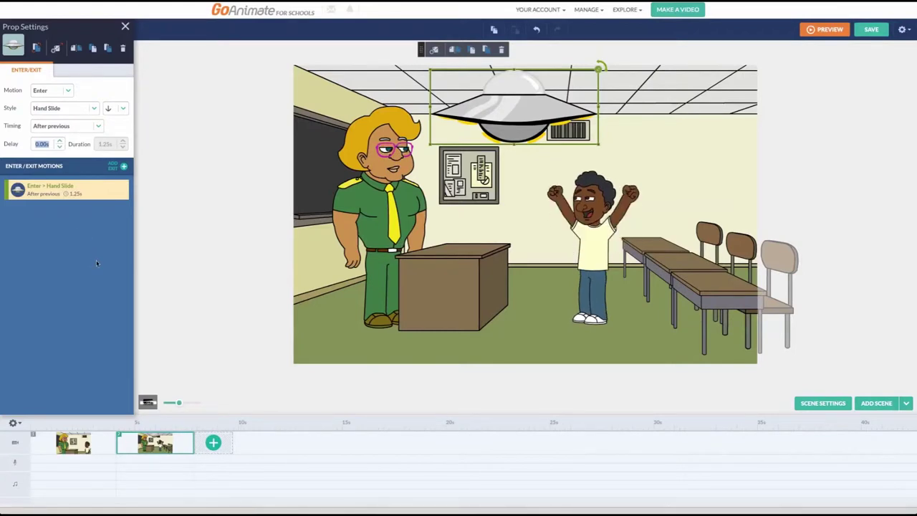
right_click(120, 434)
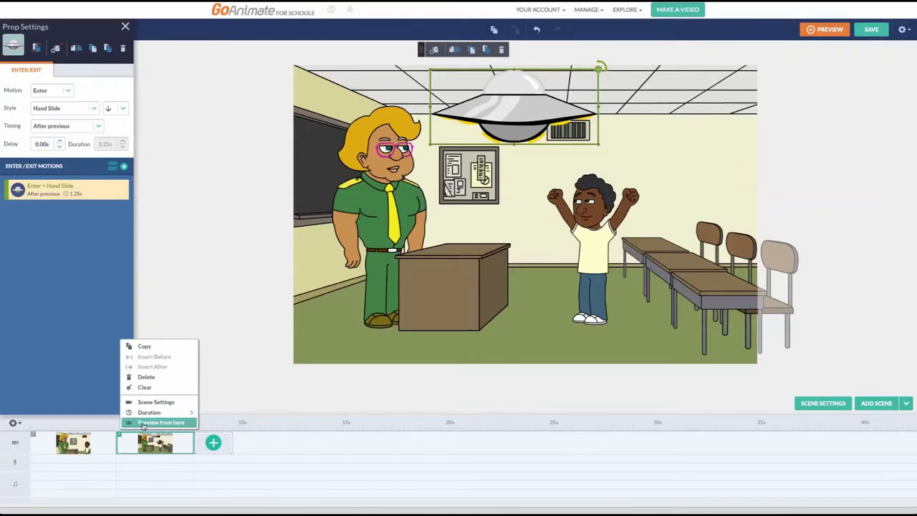
click(144, 422)
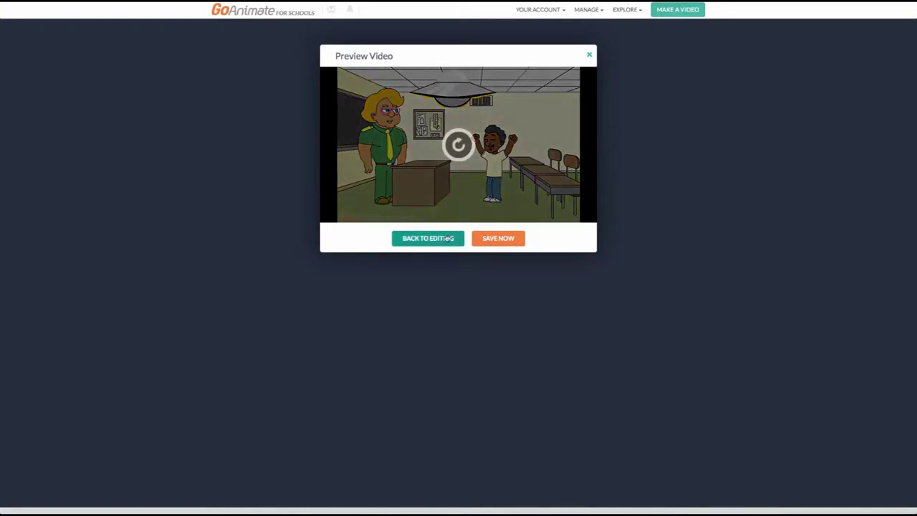
click(434, 239)
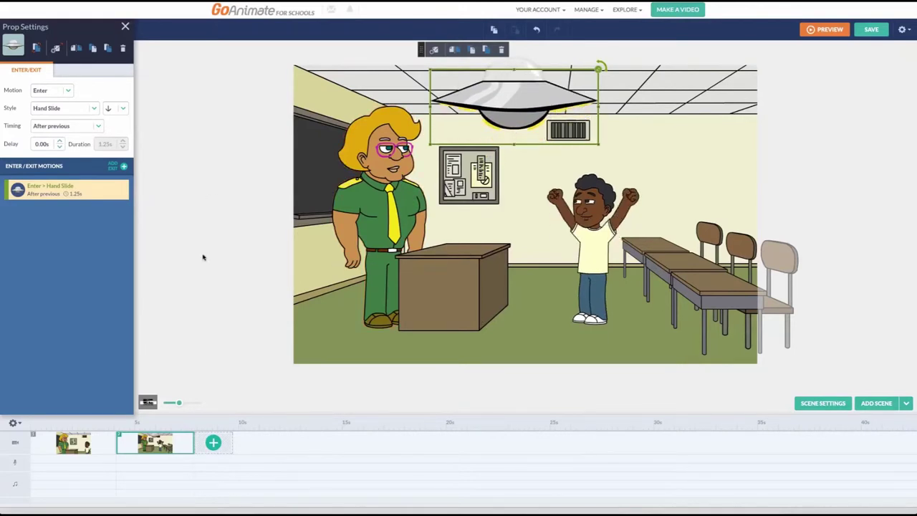
Put the Handheld Microphone prop in the boy's hand, for this scene only.
click(126, 26)
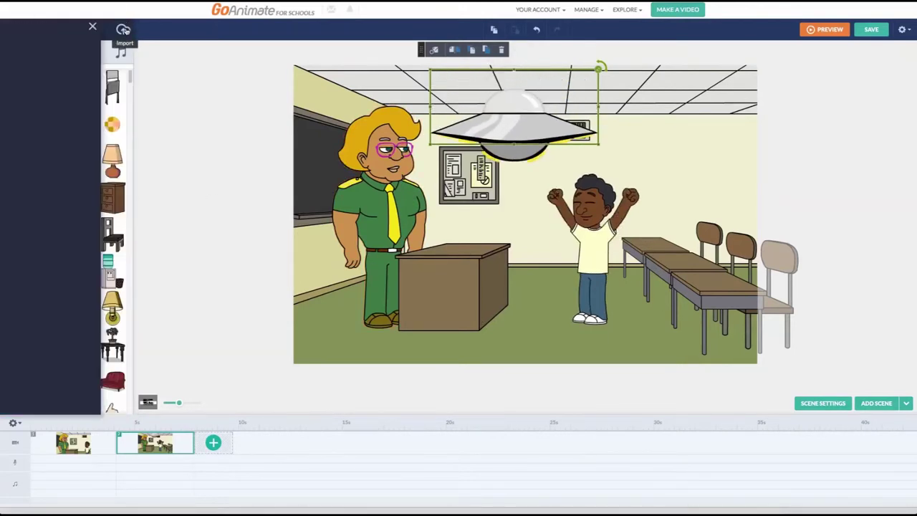
click(14, 100)
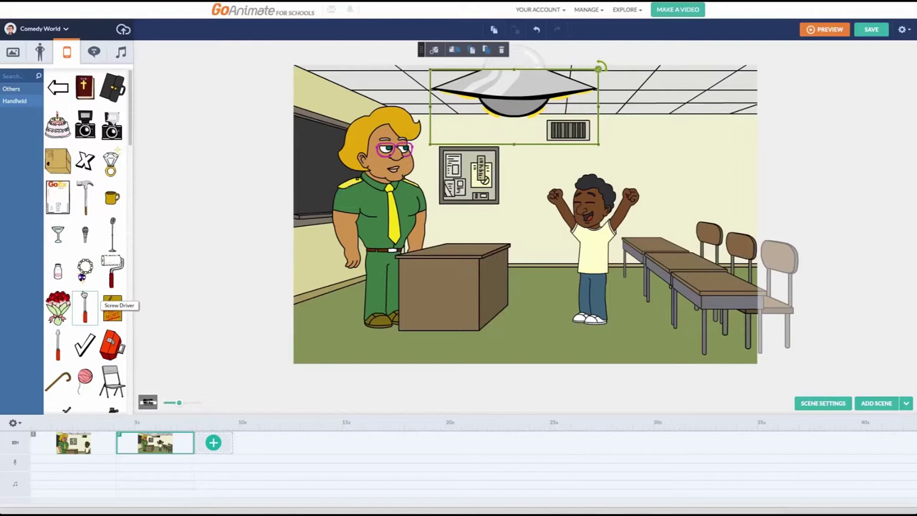
drag(85, 236, 140, 238)
drag(278, 237, 501, 206)
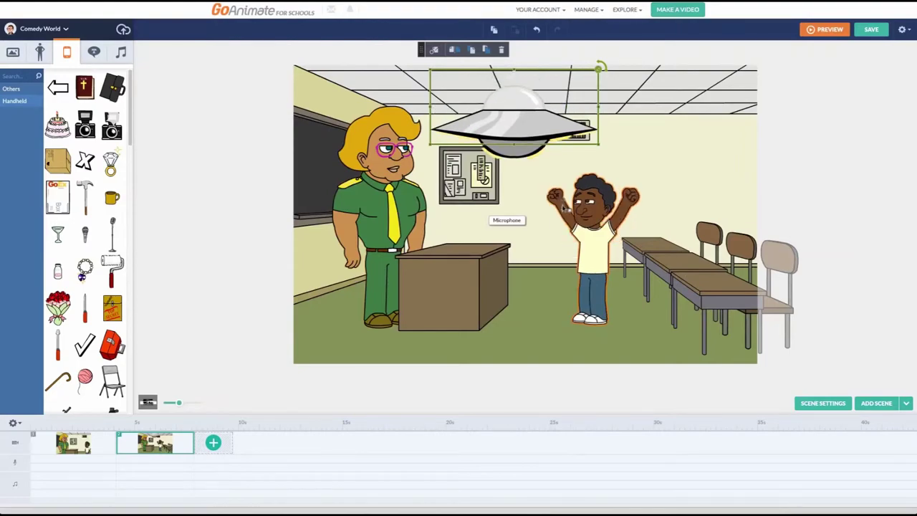
drag(563, 208, 563, 208)
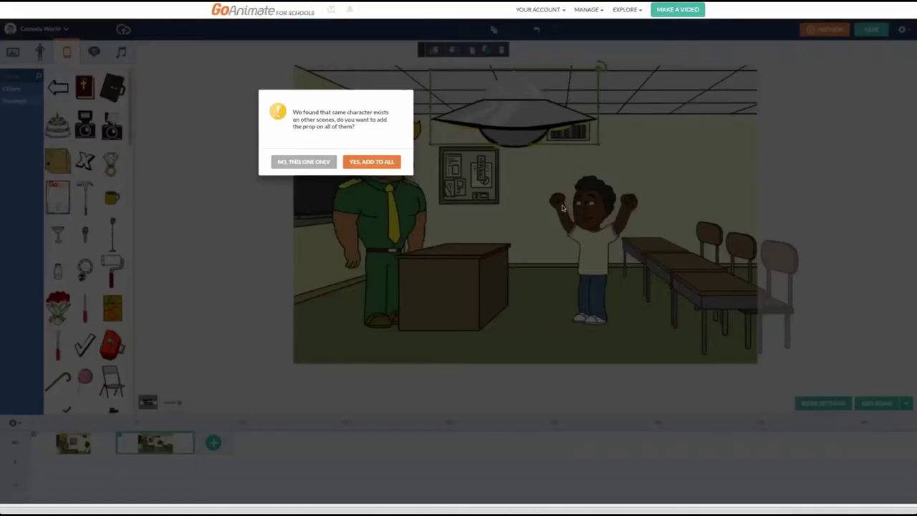
click(308, 163)
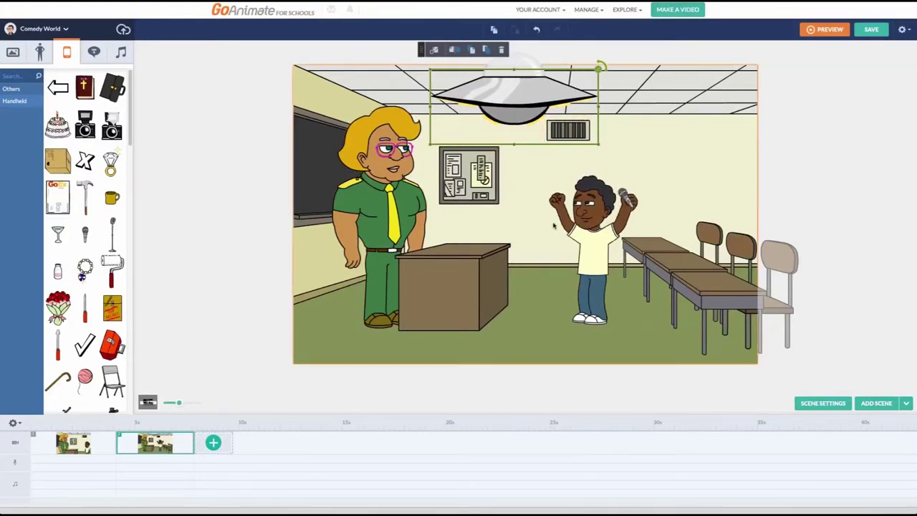
Remove the Handheld Microphone from the boy through his Character Settings.
click(599, 252)
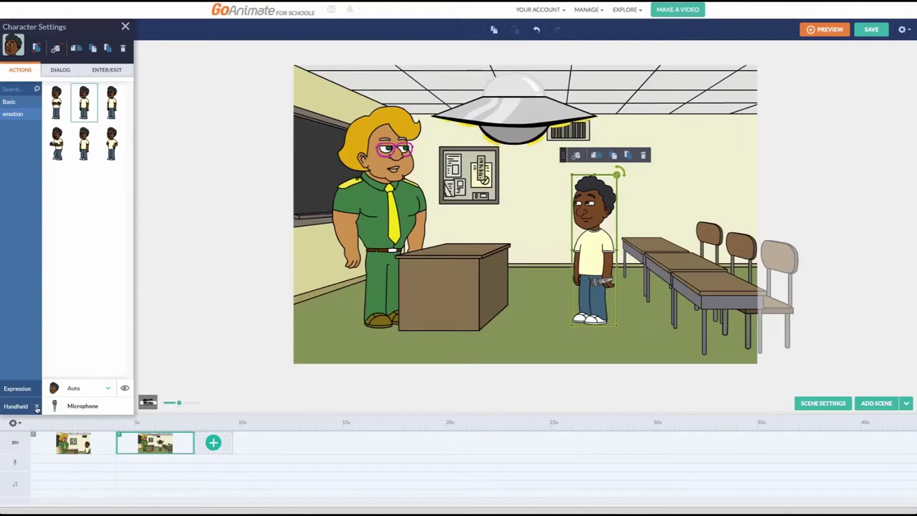
click(37, 406)
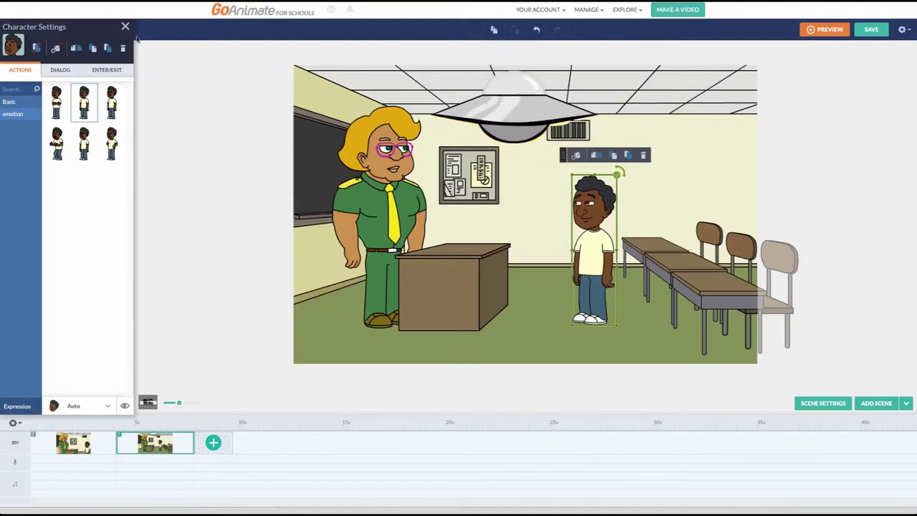
click(124, 27)
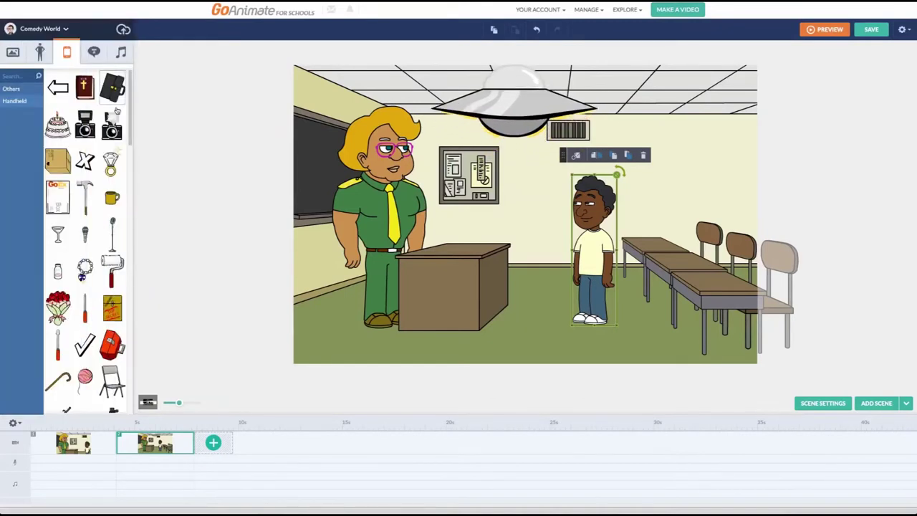
Give the boy the coffee mug in all his scenes and check the first and second scenes.
click(109, 204)
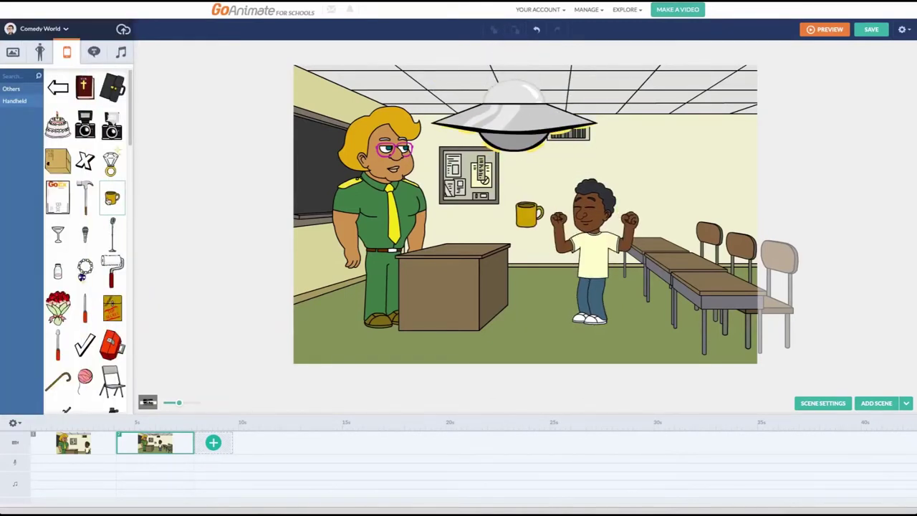
drag(528, 213, 551, 209)
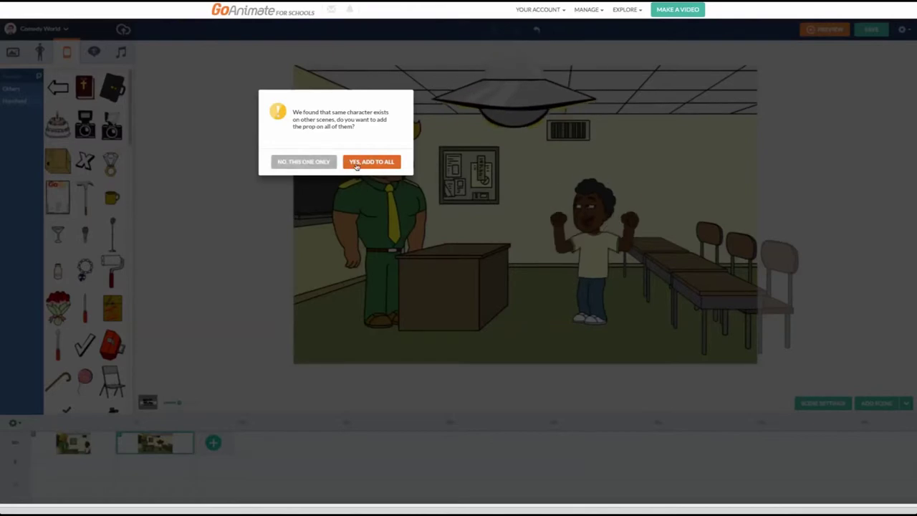
click(356, 164)
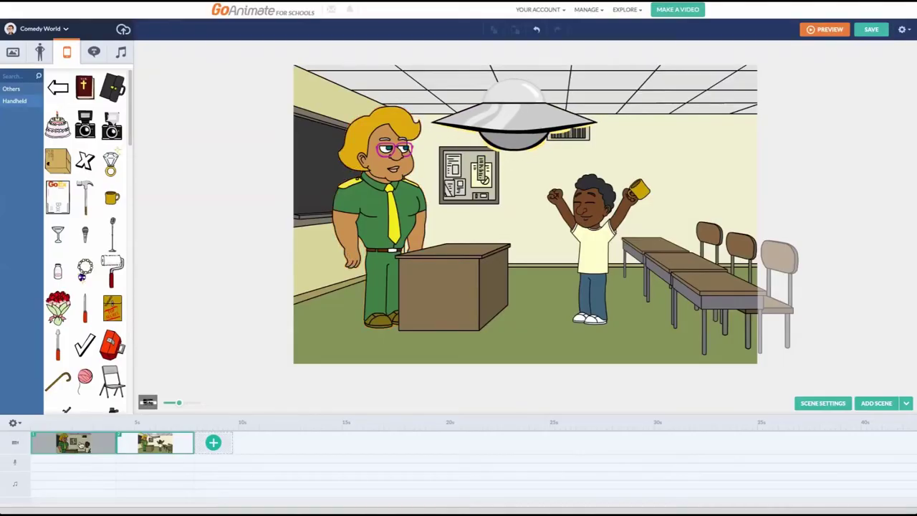
right_click(79, 444)
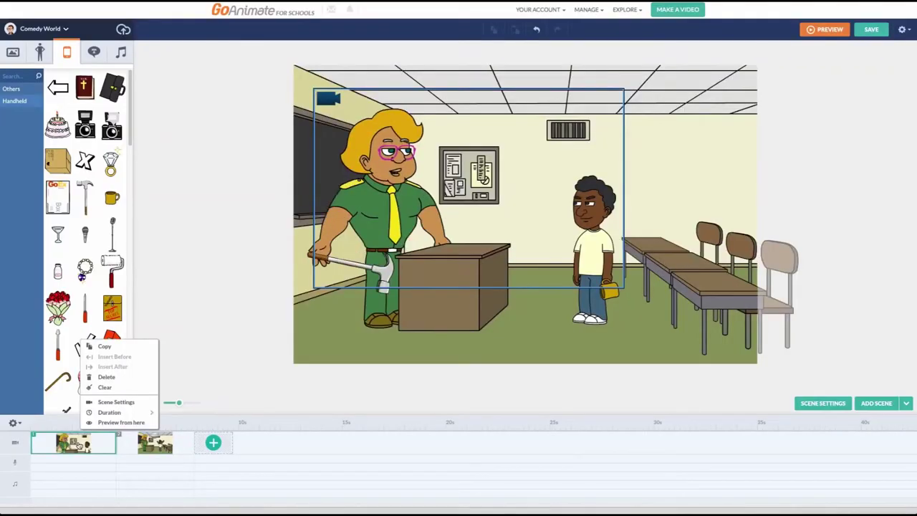
right_click(146, 446)
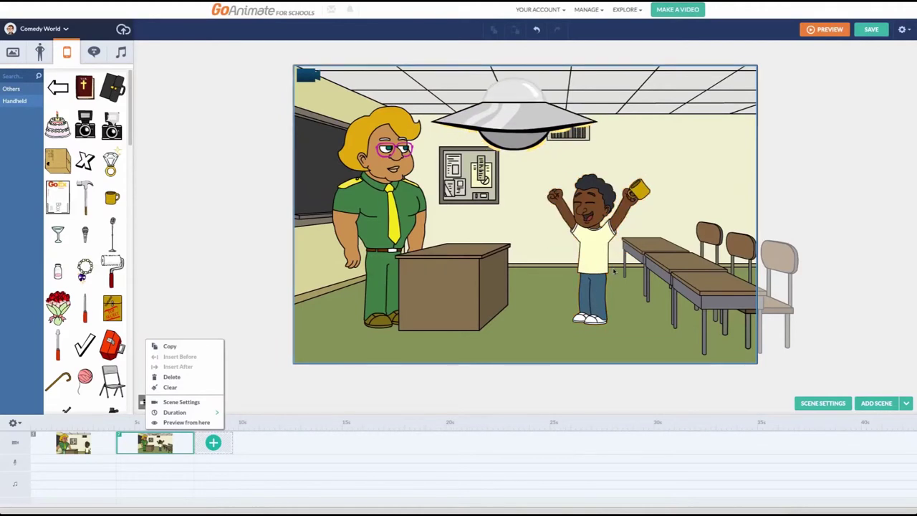
Remove the Handheld Interview cup from the boy through his Character Settings.
click(593, 237)
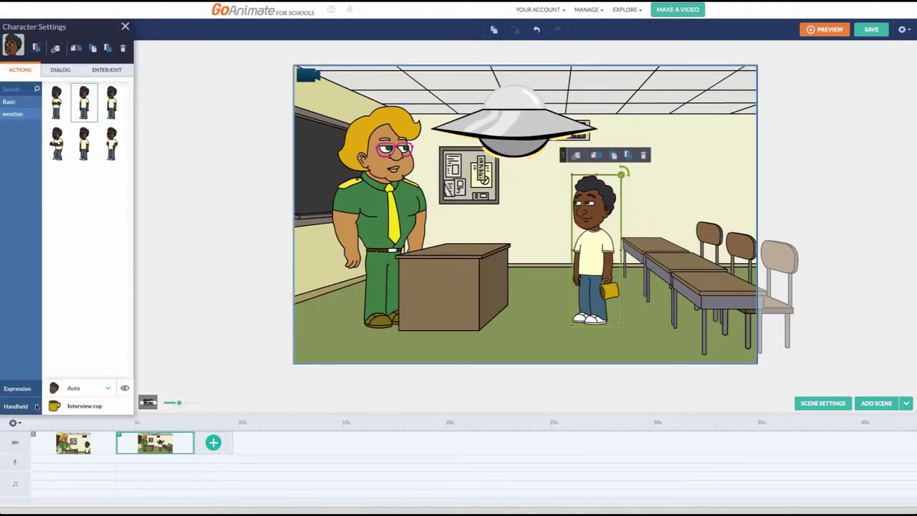
click(36, 406)
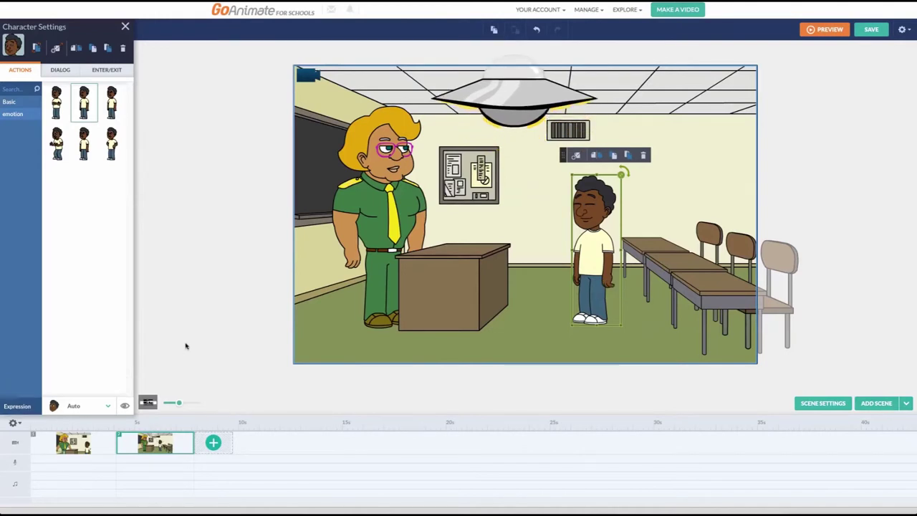
click(125, 27)
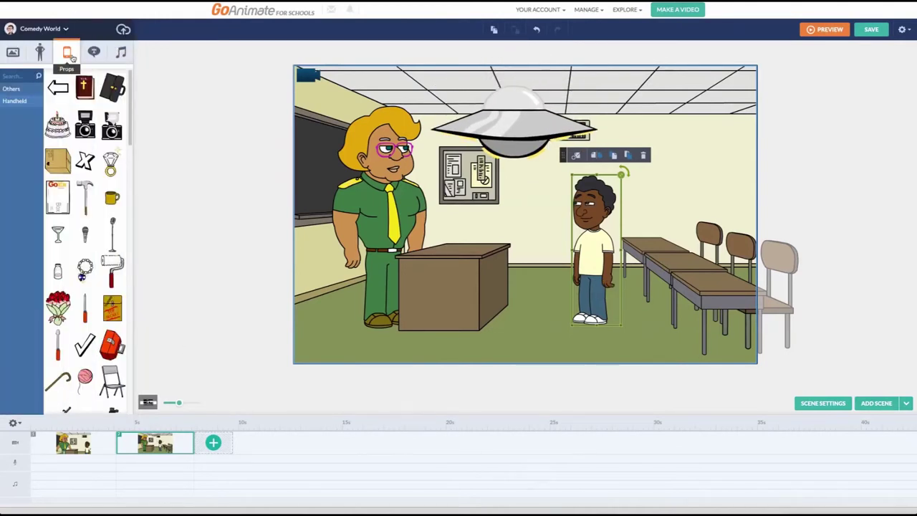
Add a burst speech bubble, shrink it and place it near the ceiling above the boy.
click(94, 54)
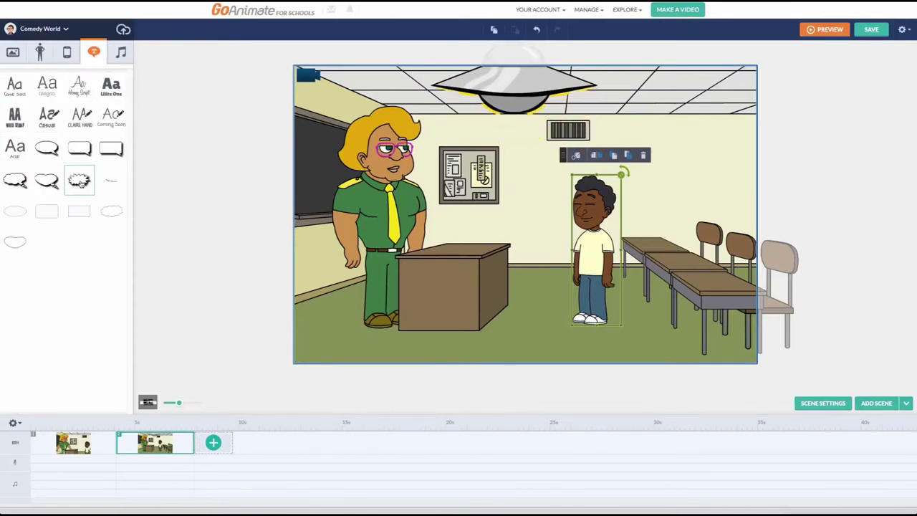
click(79, 181)
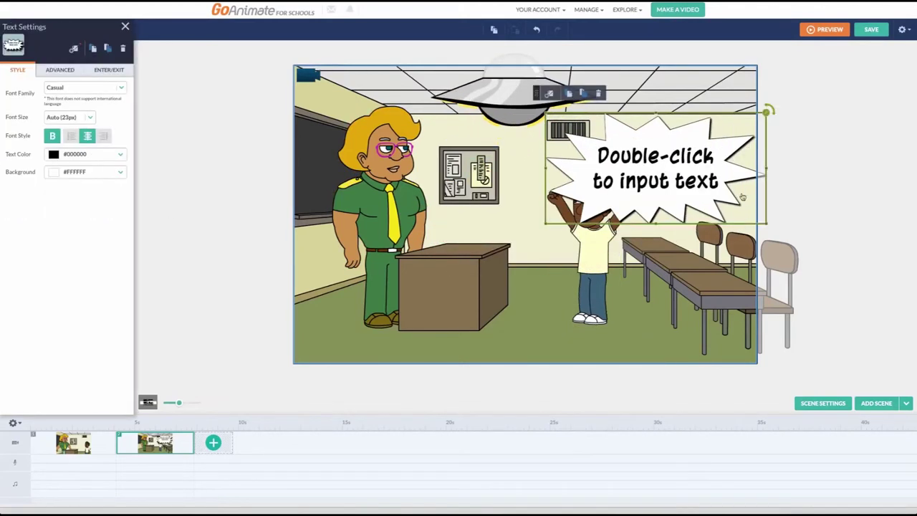
drag(767, 111, 706, 141)
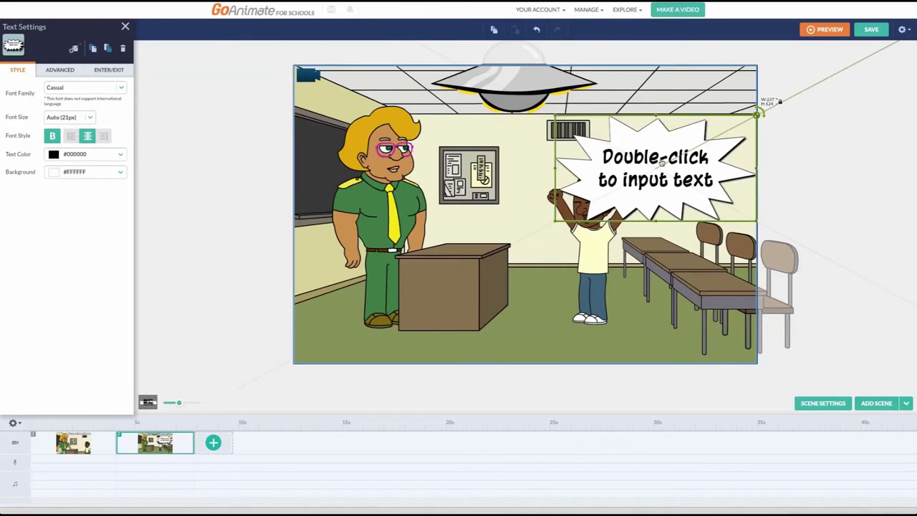
drag(662, 164, 705, 146)
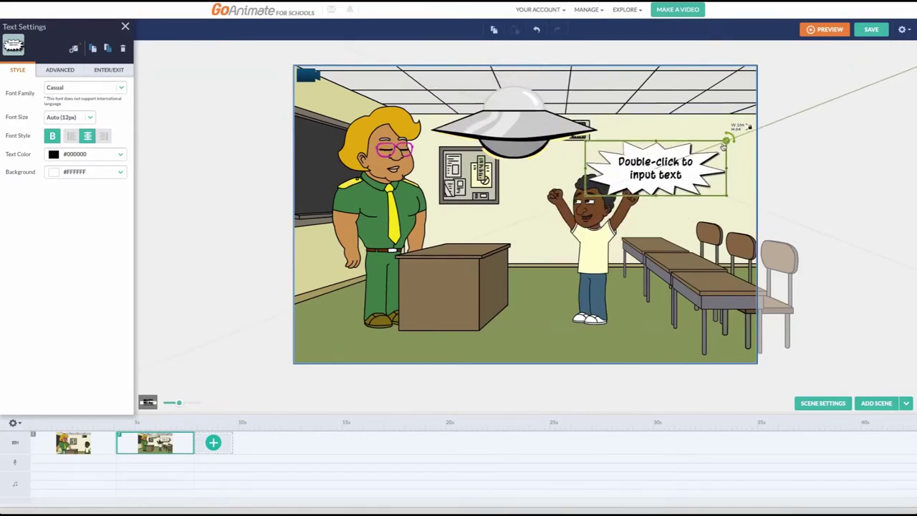
drag(644, 173, 666, 145)
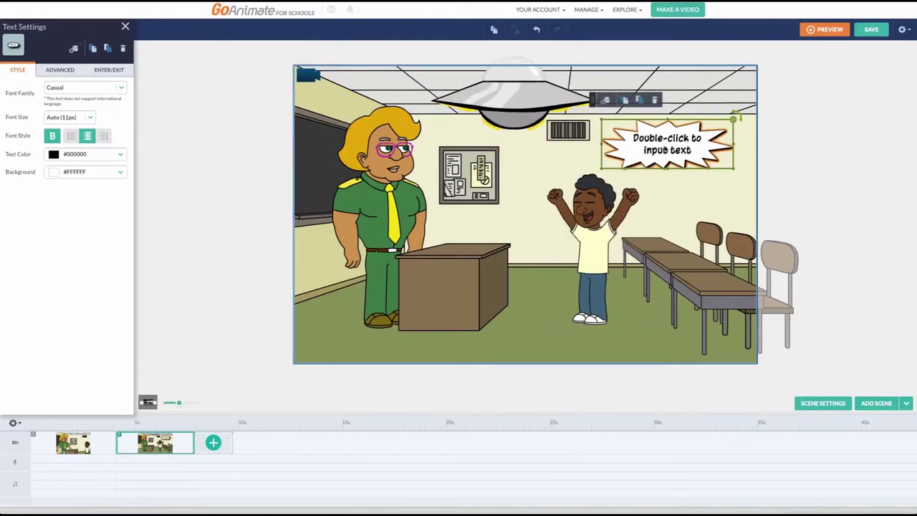
Replace the bubble's placeholder with 'Yay, I have passed my Science Project.' and select it all.
double_click(665, 149)
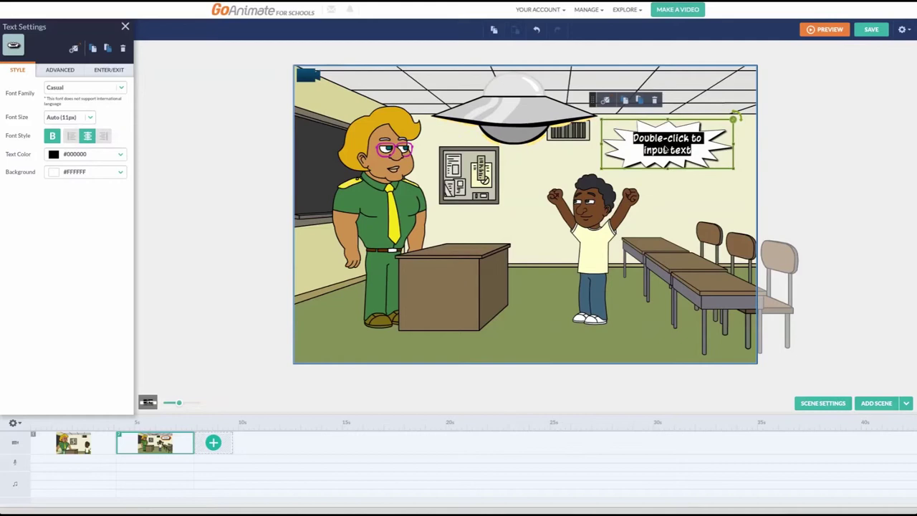
text(Yay)
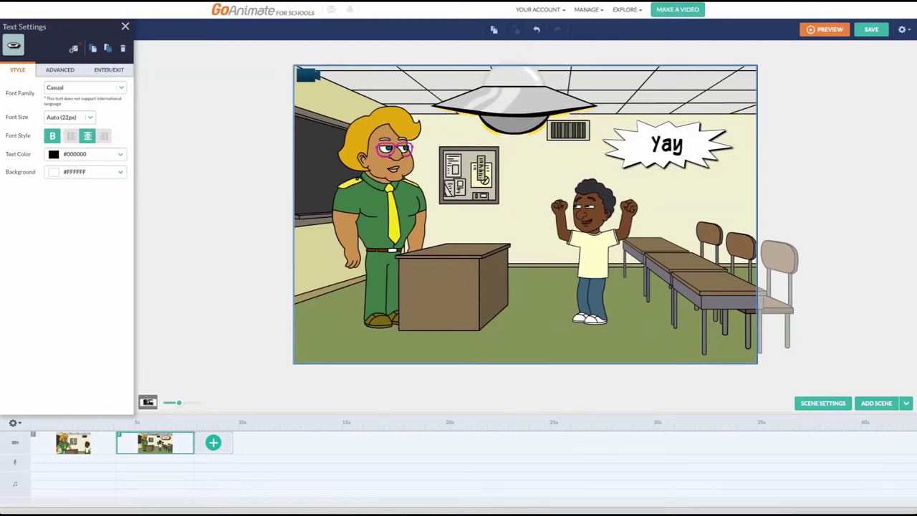
text(, I)
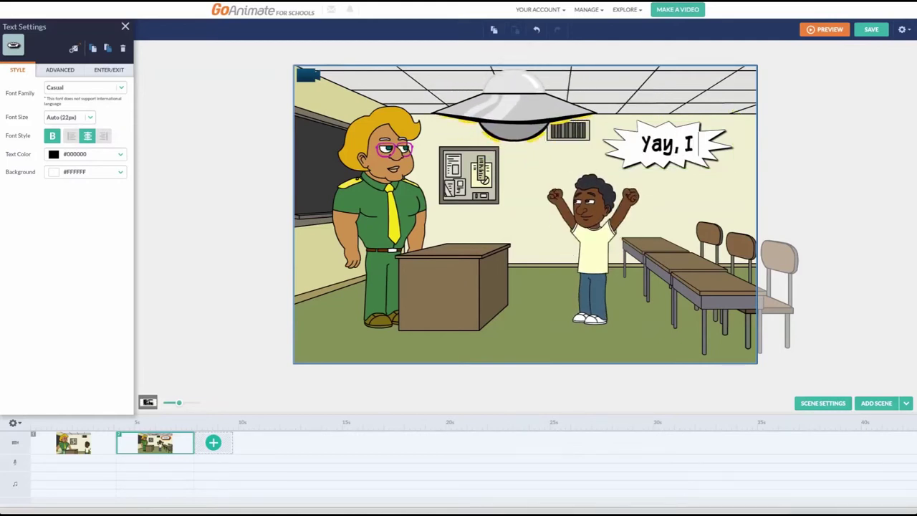
text( have pas)
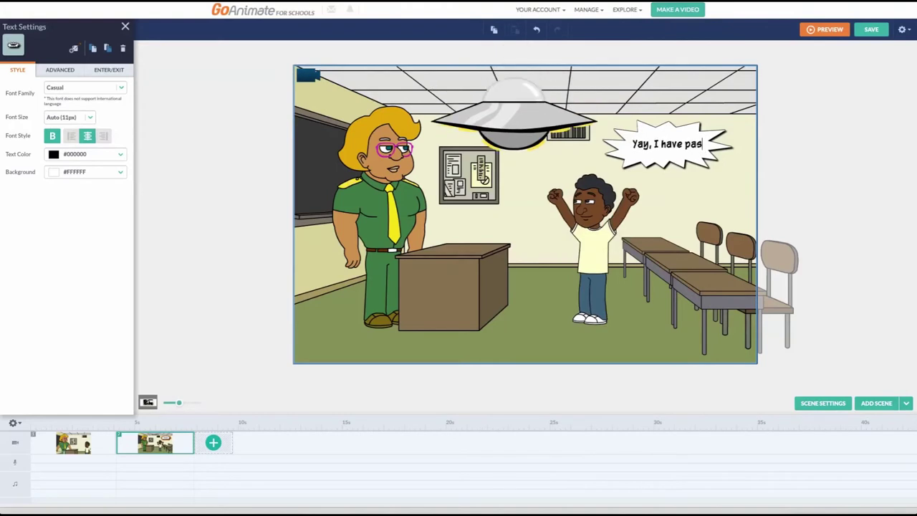
text(sed my Science Project.)
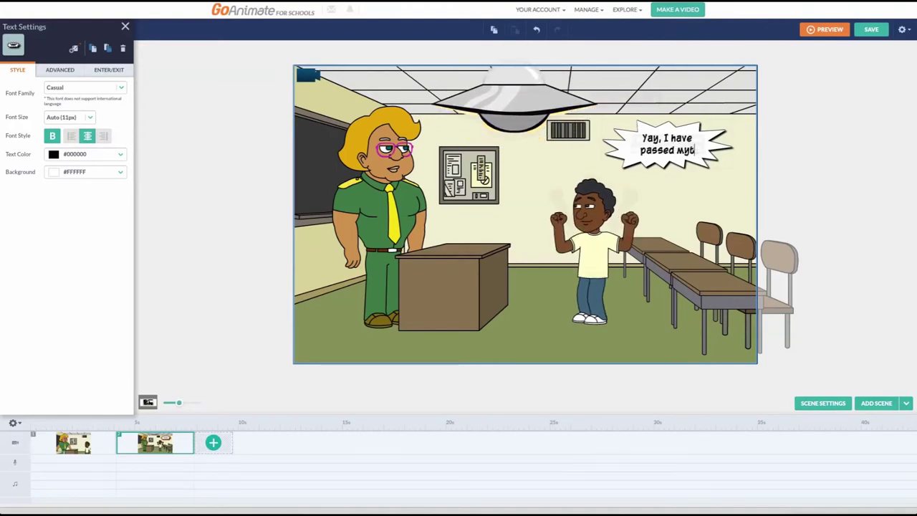
key(ctrl+a)
Set the bubble text to Comic Book font in blue #3366CC, with bold turned off.
click(119, 86)
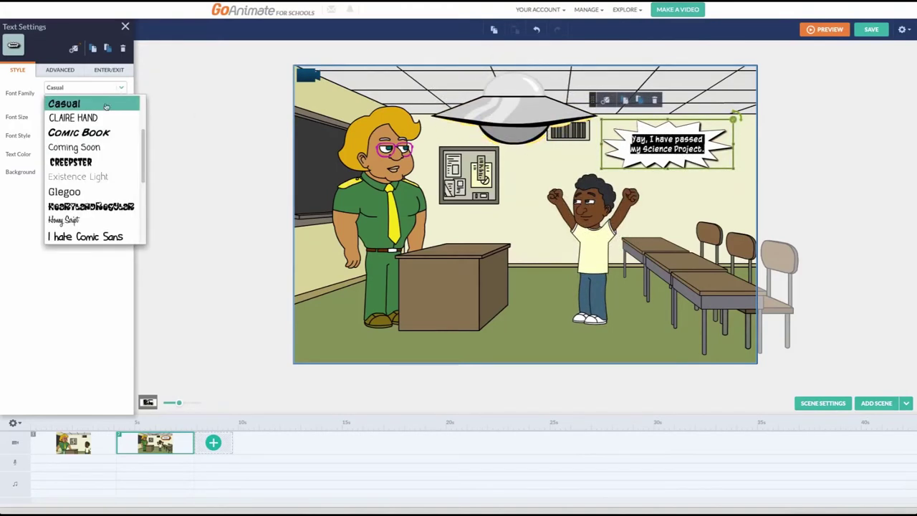
click(93, 134)
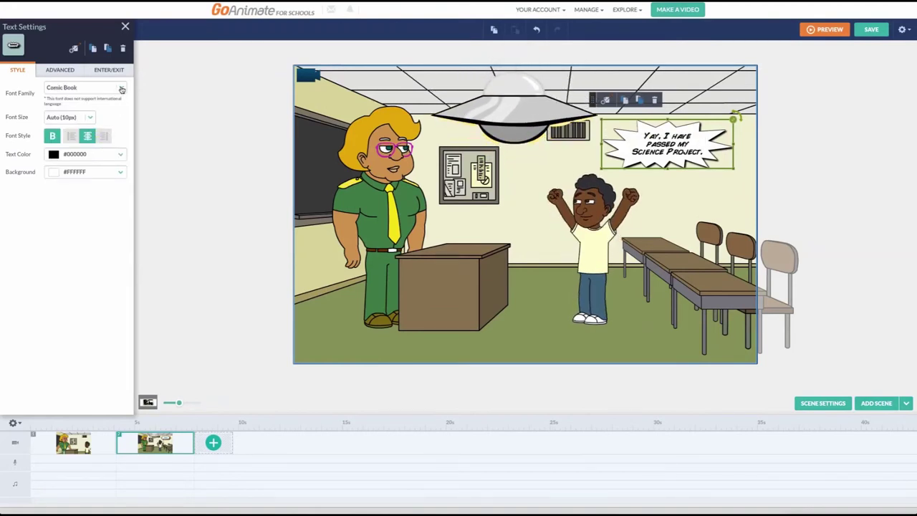
click(90, 118)
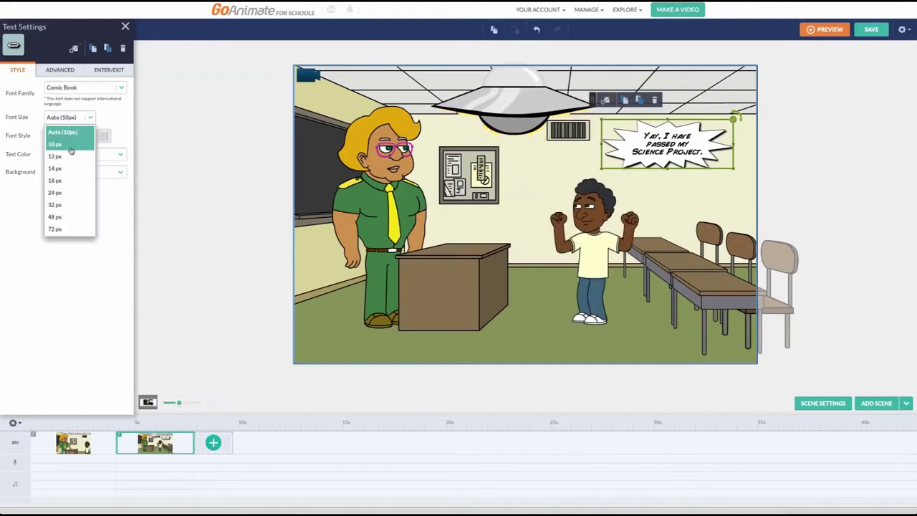
click(119, 116)
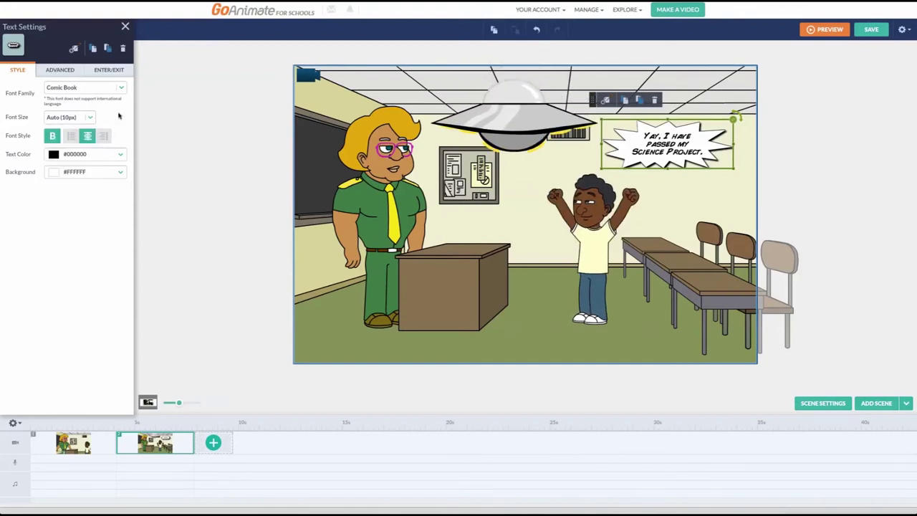
click(54, 141)
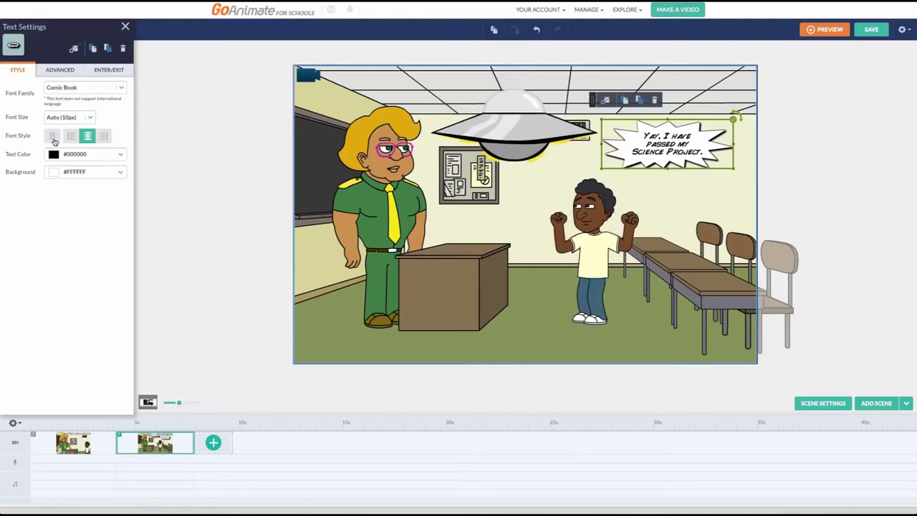
click(53, 140)
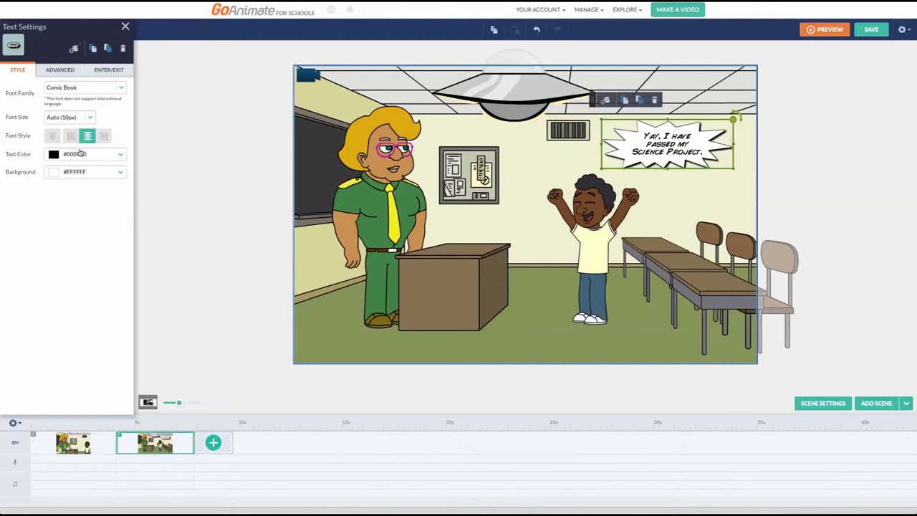
click(84, 154)
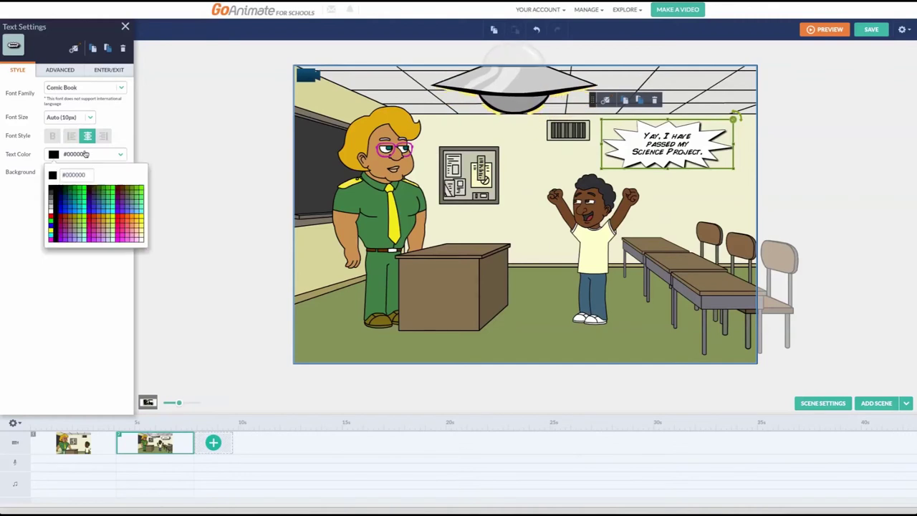
click(98, 209)
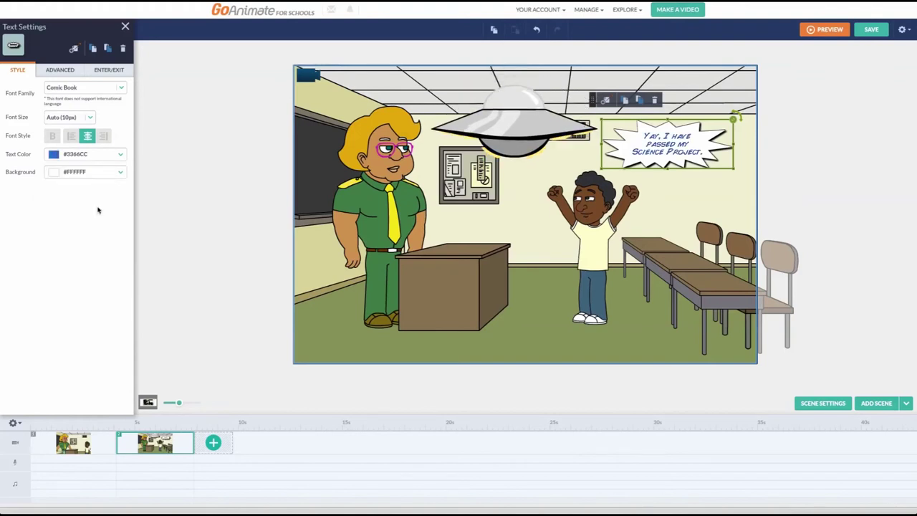
click(61, 69)
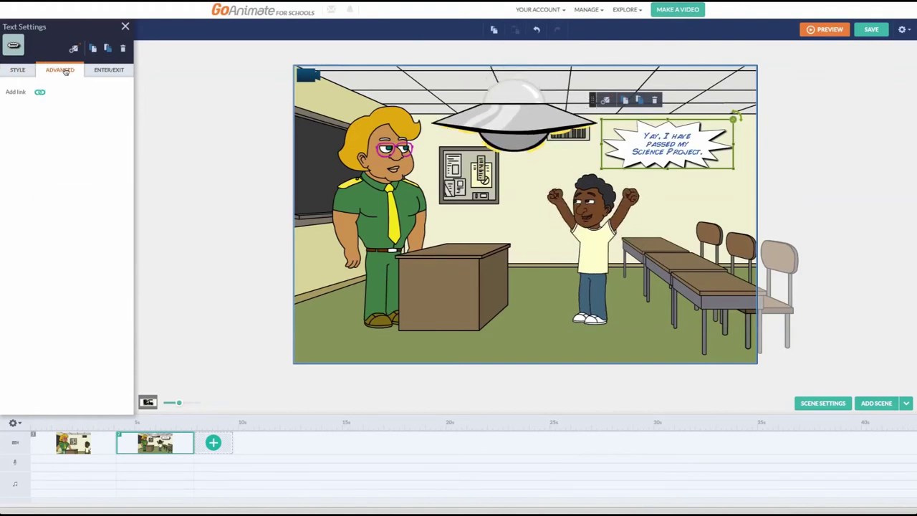
Add a Station panels enter motion to the speech bubble, lasting 1.00s after the previous one.
click(111, 71)
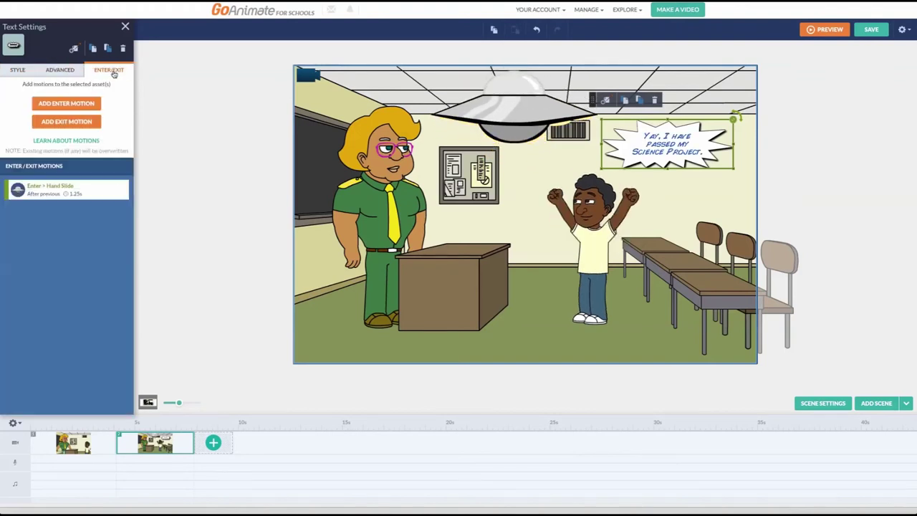
click(77, 103)
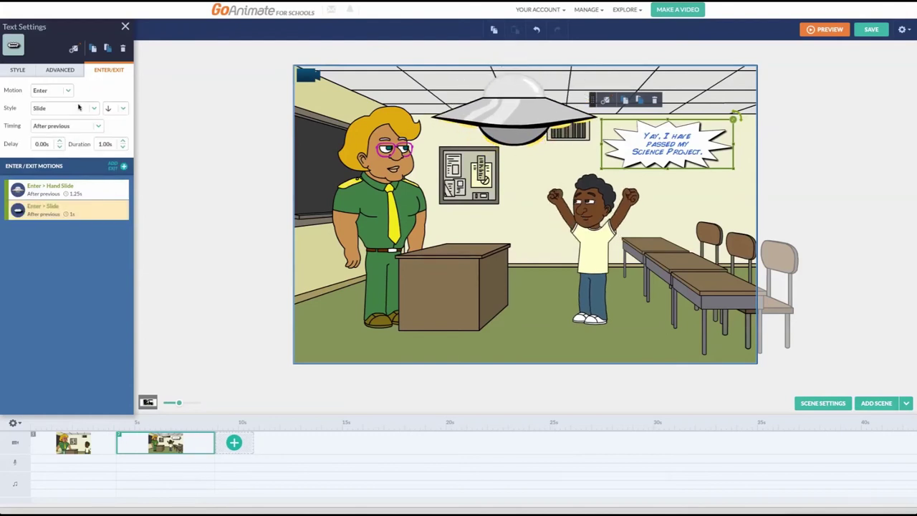
click(92, 109)
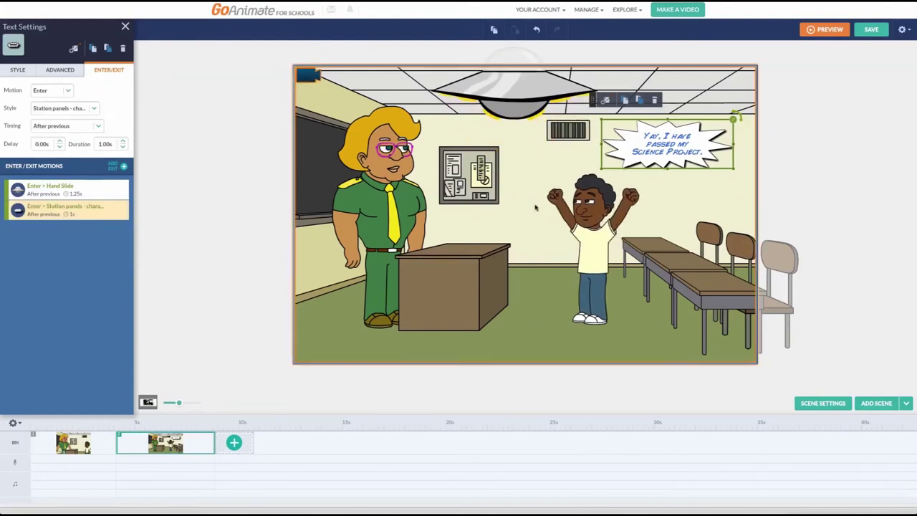
click(56, 76)
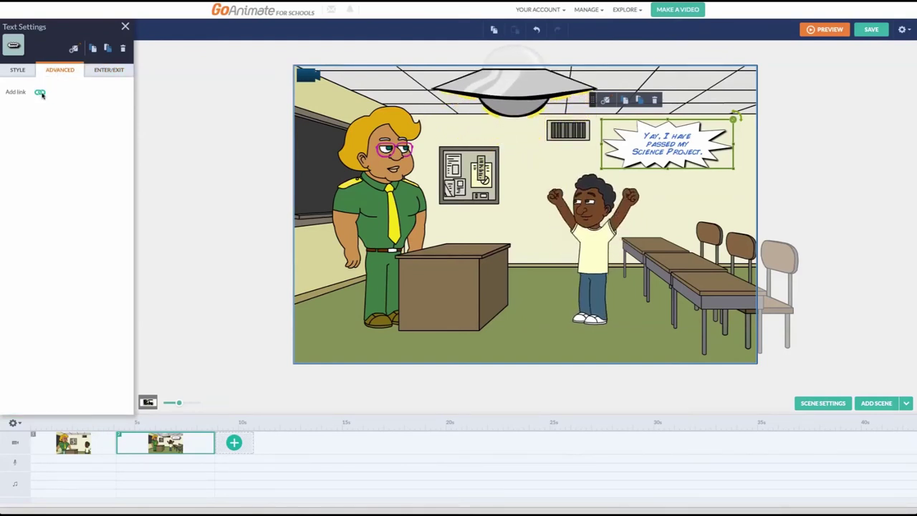
click(113, 70)
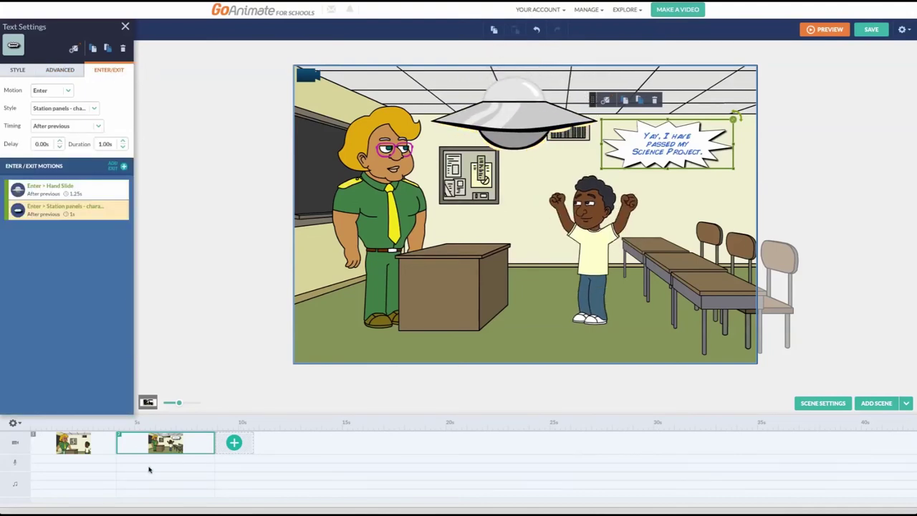
right_click(121, 439)
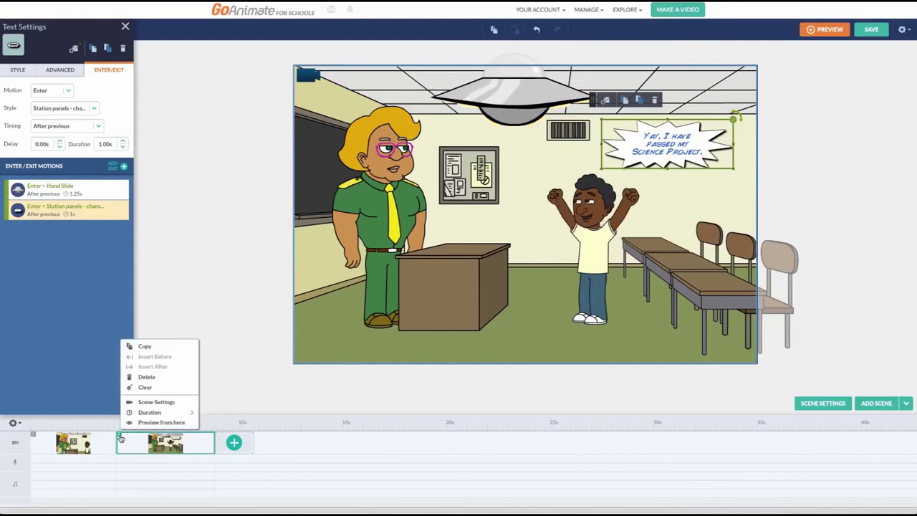
click(148, 423)
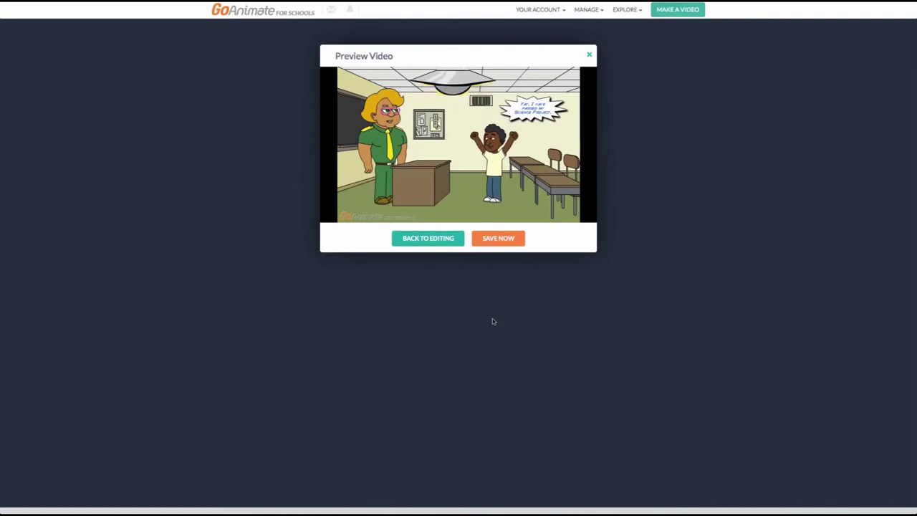
click(427, 238)
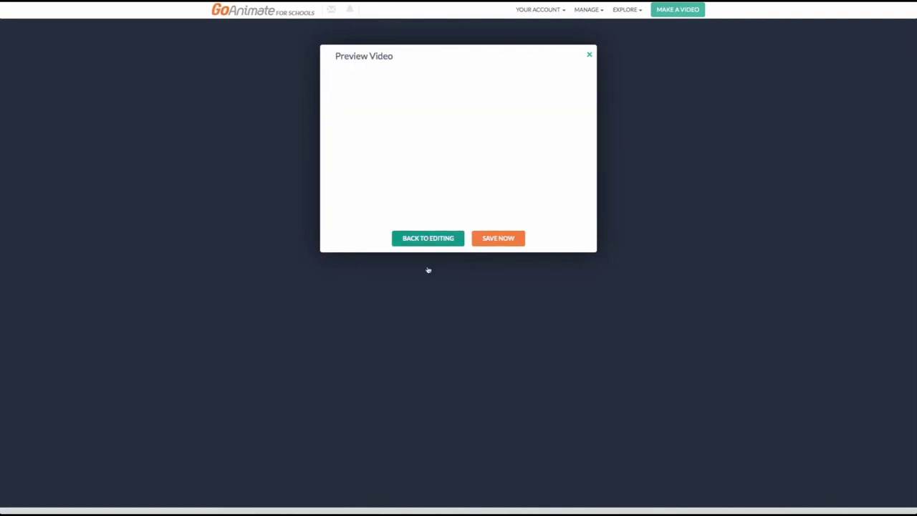